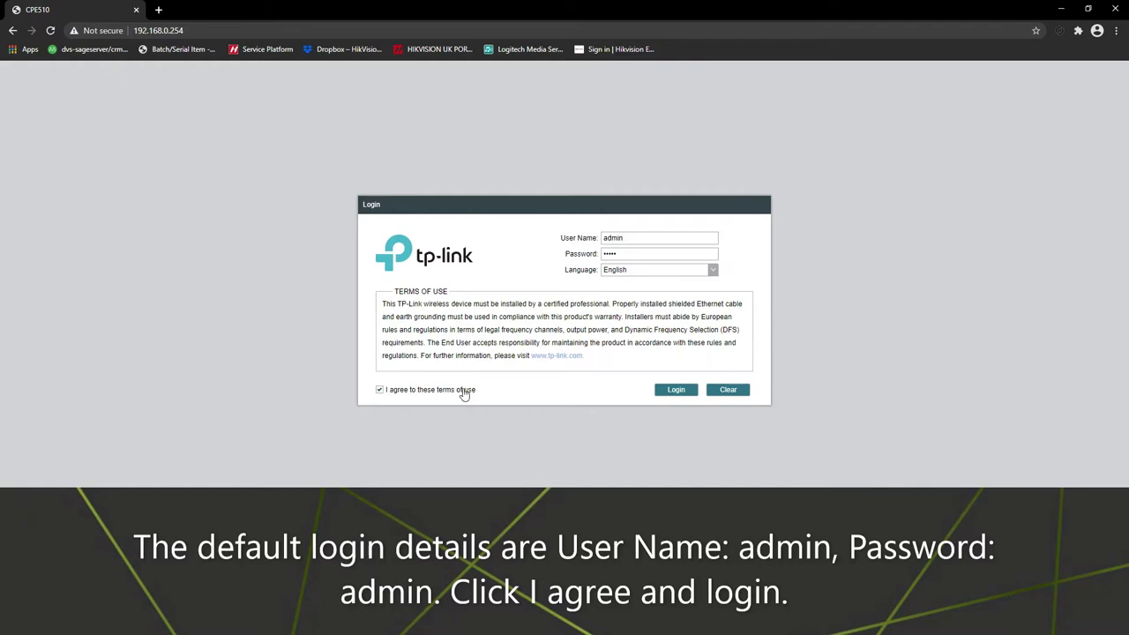
Step: Log in at 192.168.0.254 with the default credentials, accepting the terms of use
{"action": "left_click", "coordinate": [664, 394]}
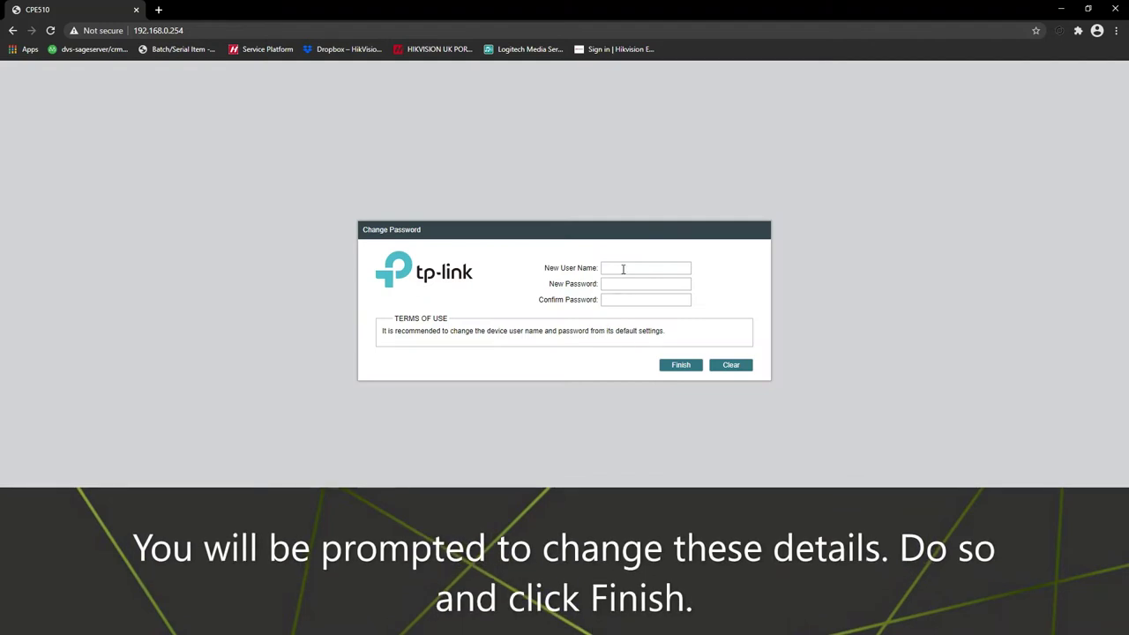
Step: Replace the default login with a new user name and confirmed password
{"action": "left_click", "coordinate": [623, 269]}
{"action": "type", "text": "admin"}
{"action": "key", "text": "Tab"}
{"action": "type", "text": "•••••"}
{"action": "key", "text": "Tab"}
{"action": "type", "text": "••••••"}
{"action": "left_click", "coordinate": [677, 364]}
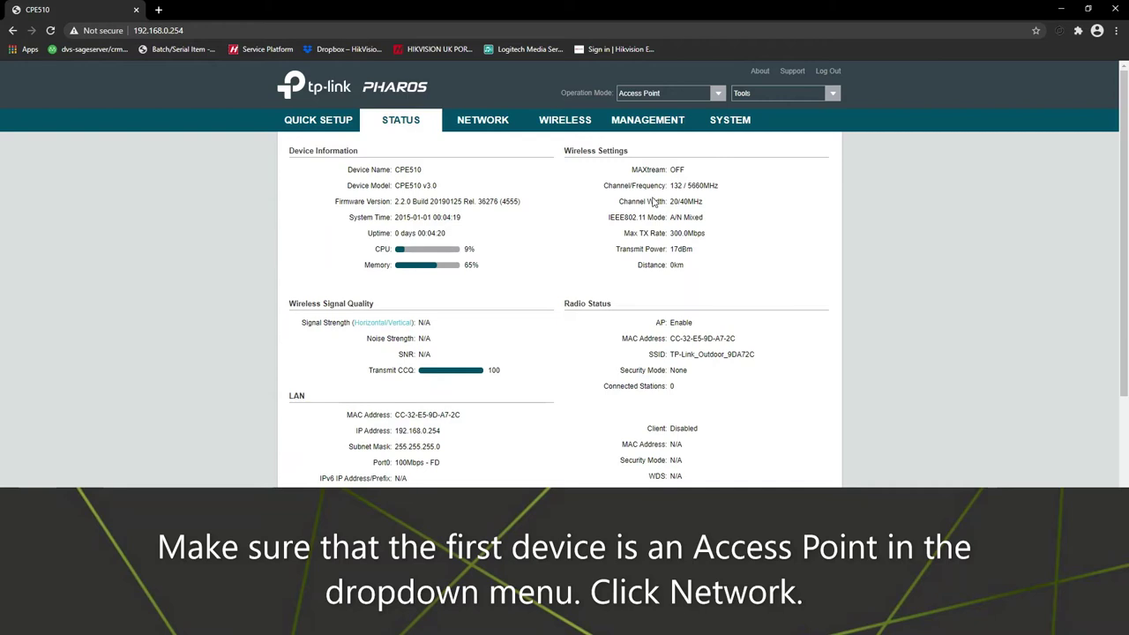
Step: Keep Access Point as the operation mode and bring up the Network page's LAN settings
{"action": "left_click", "coordinate": [720, 94]}
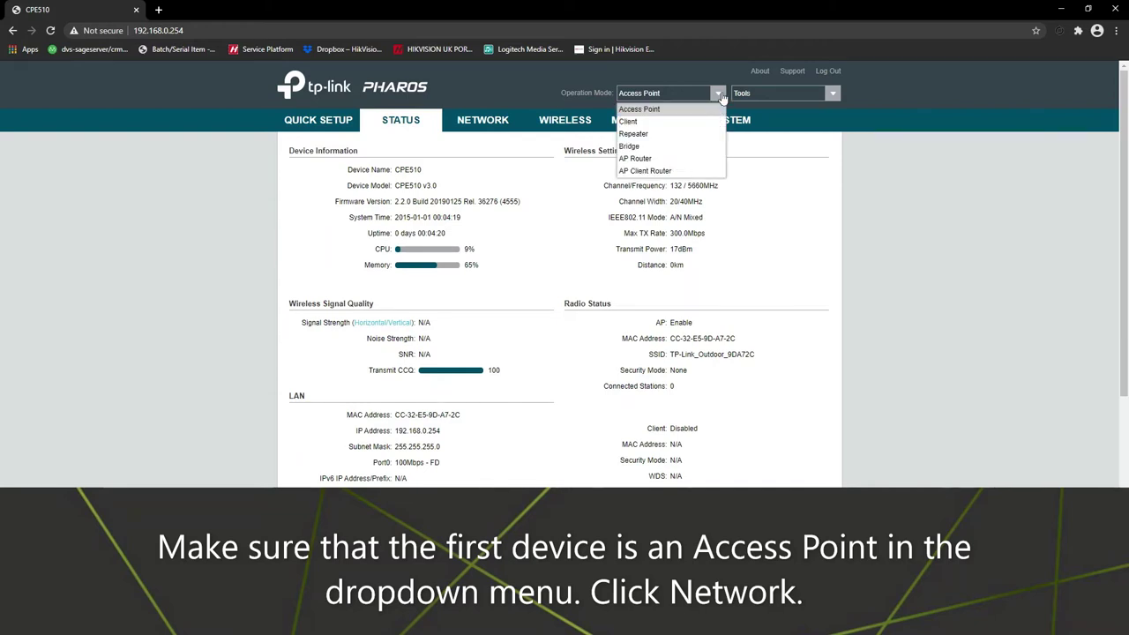
{"action": "left_click", "coordinate": [657, 110]}
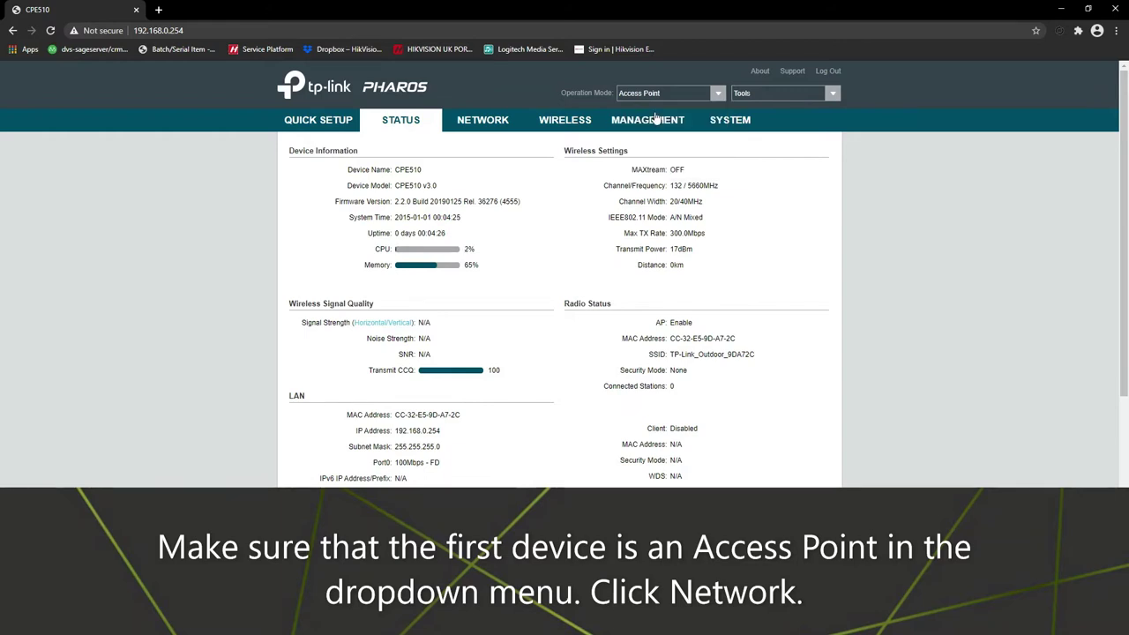
{"action": "left_click", "coordinate": [477, 121]}
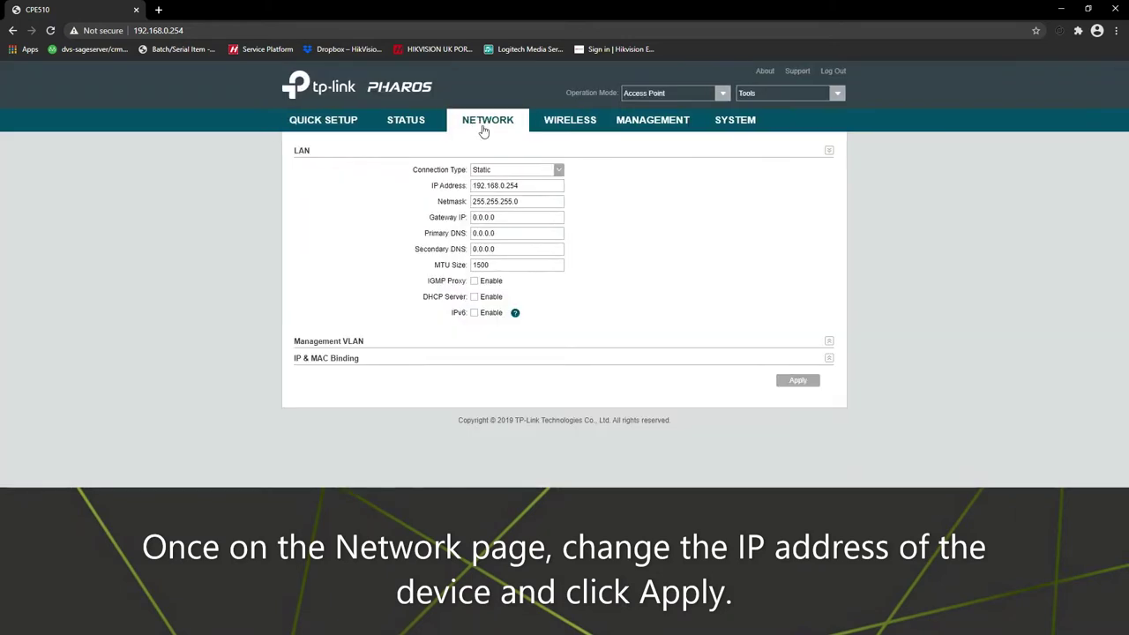
Step: Change the LAN IP address from 192.168.0.254 to 192.168.2.66 and apply it
{"action": "left_click_drag", "start_coordinate": [518, 185], "coordinate": [500, 186]}
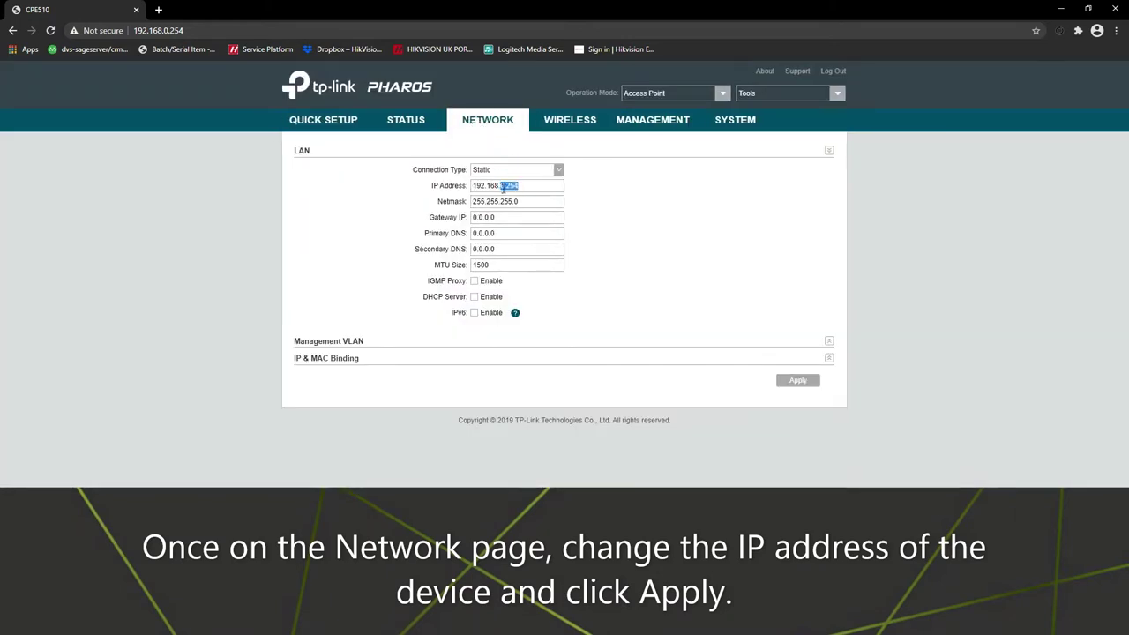
{"action": "type", "text": "2.66"}
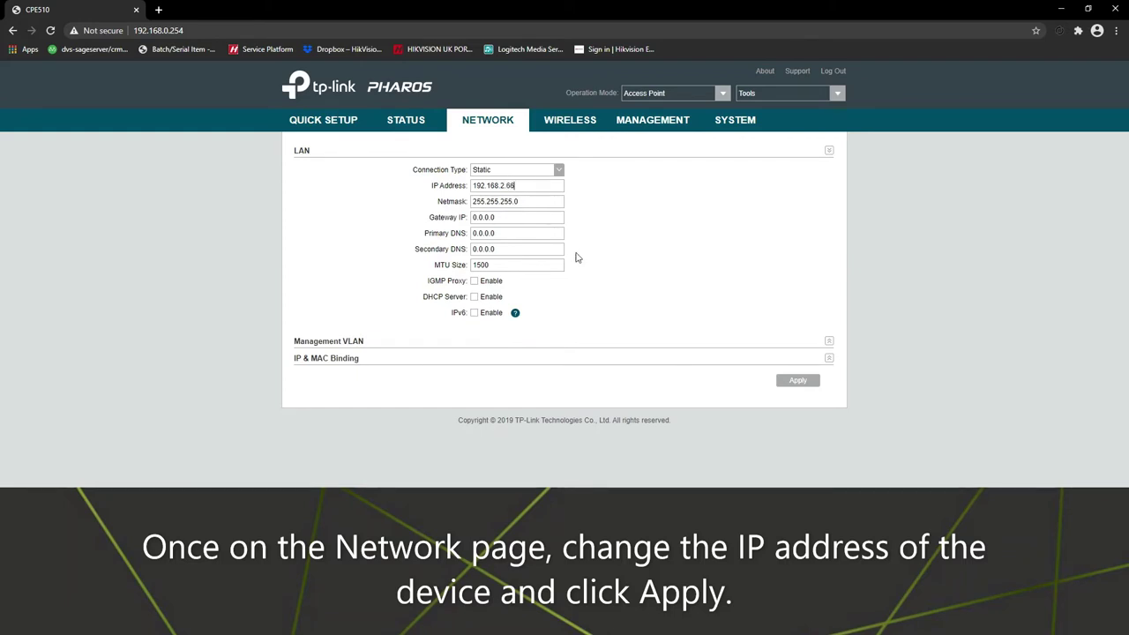
{"action": "left_click", "coordinate": [797, 381]}
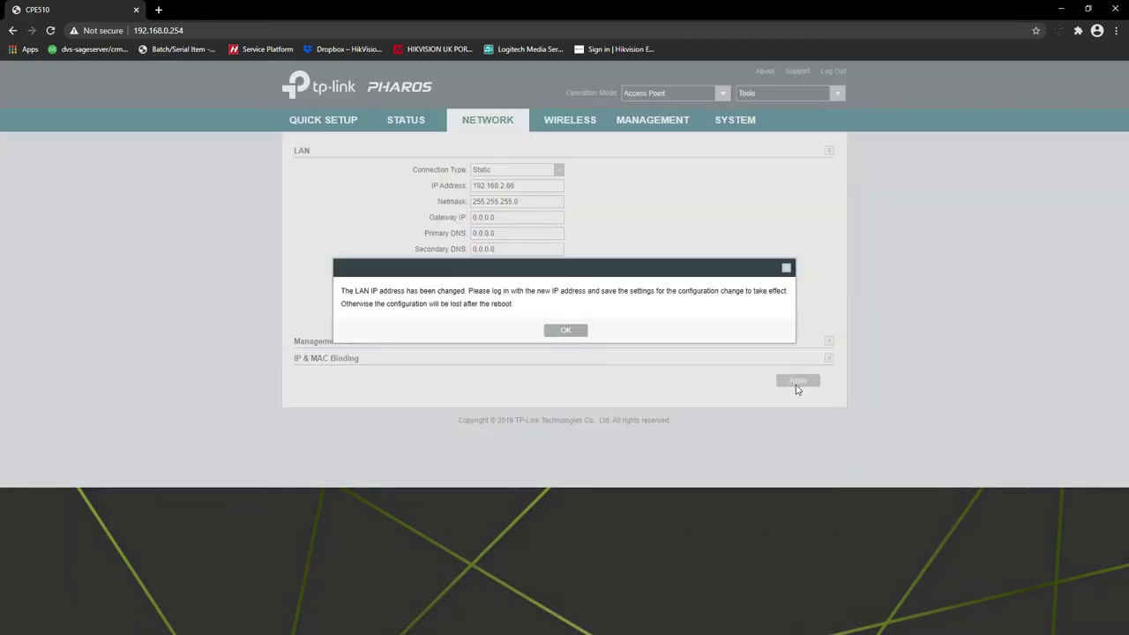
{"action": "left_click", "coordinate": [567, 332]}
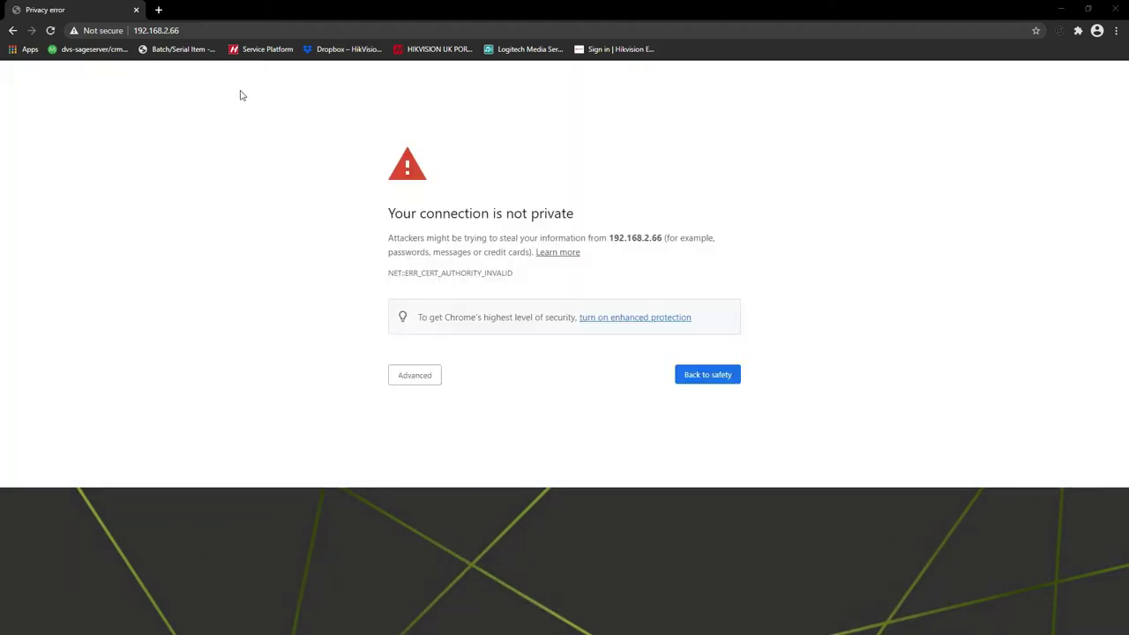
Step: Reach the unit at 192.168.2.66 past the certificate warning and log in
{"action": "left_click", "coordinate": [212, 31]}
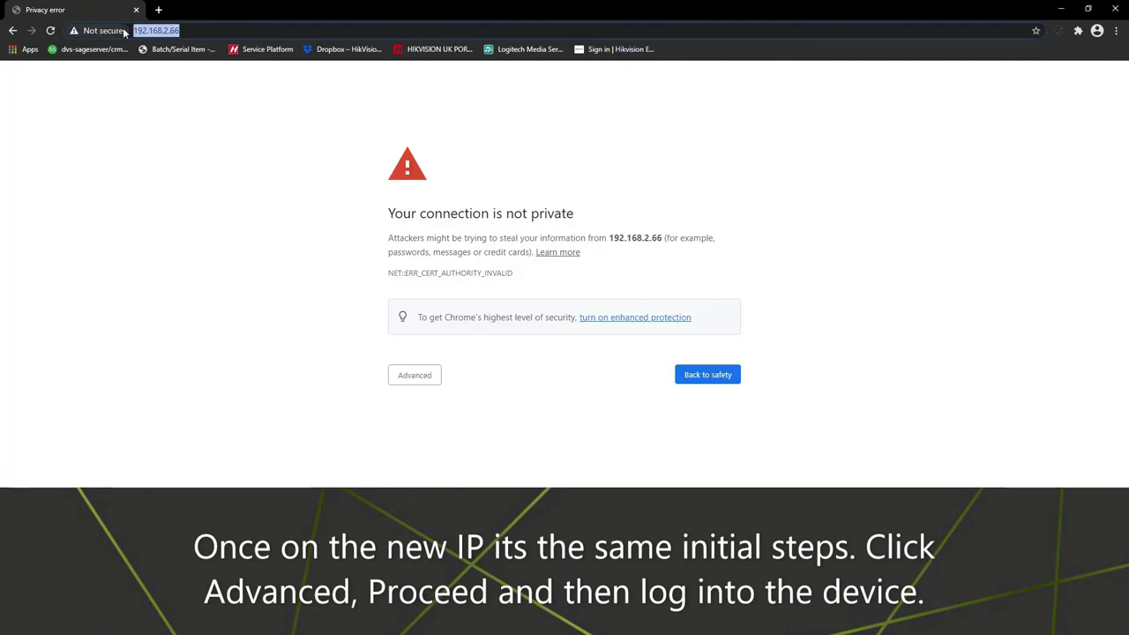
{"action": "left_click", "coordinate": [421, 379]}
{"action": "left_click", "coordinate": [459, 468]}
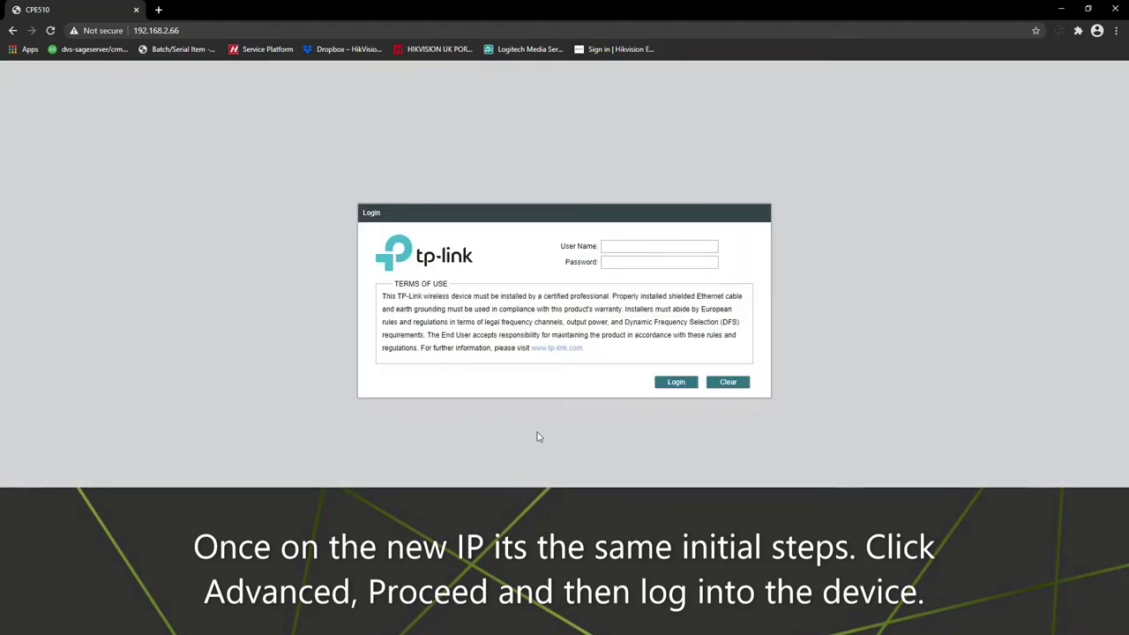
{"action": "type", "text": "inadmmin"}
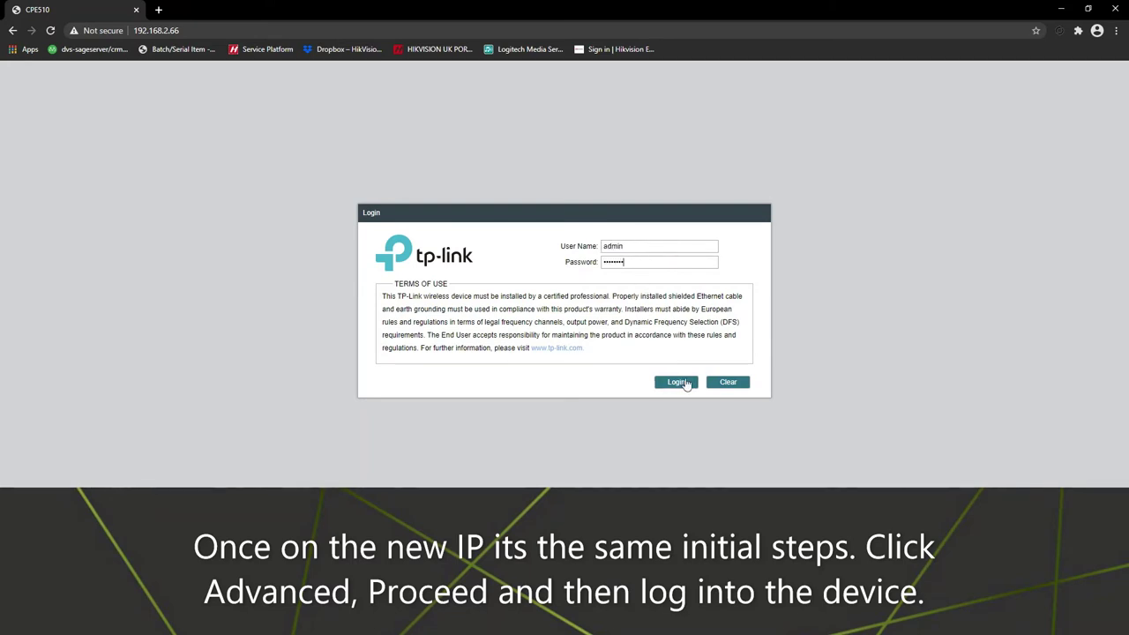
{"action": "left_click", "coordinate": [685, 382]}
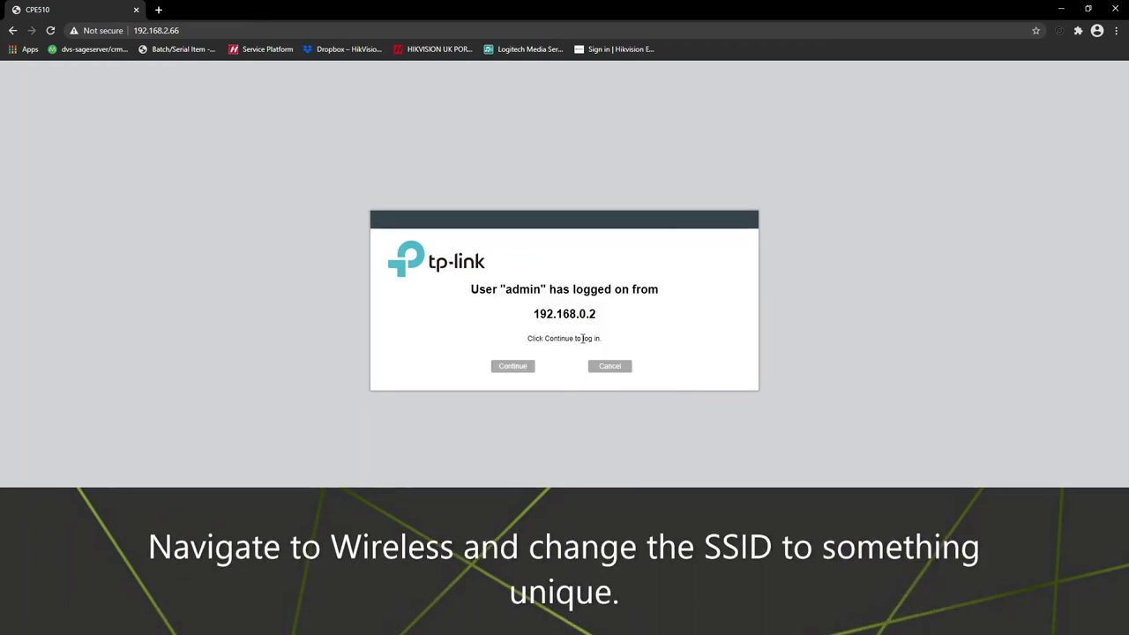
Step: Continue past the already-logged-on notice and view the Wireless page's basic and AP settings
{"action": "left_click", "coordinate": [530, 368]}
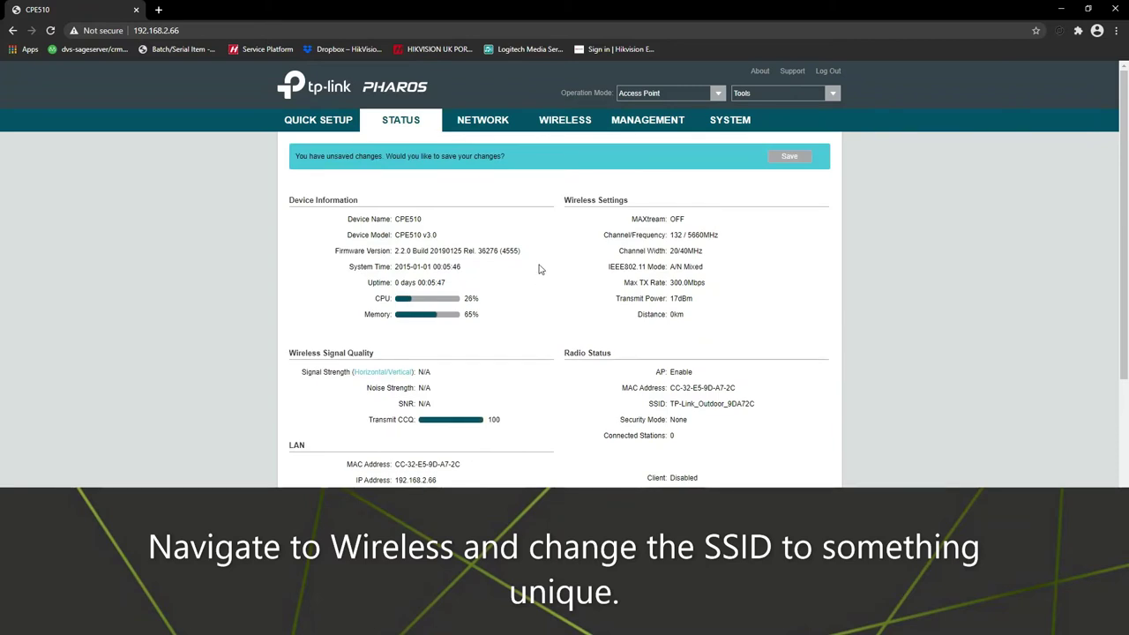
{"action": "left_click", "coordinate": [561, 125]}
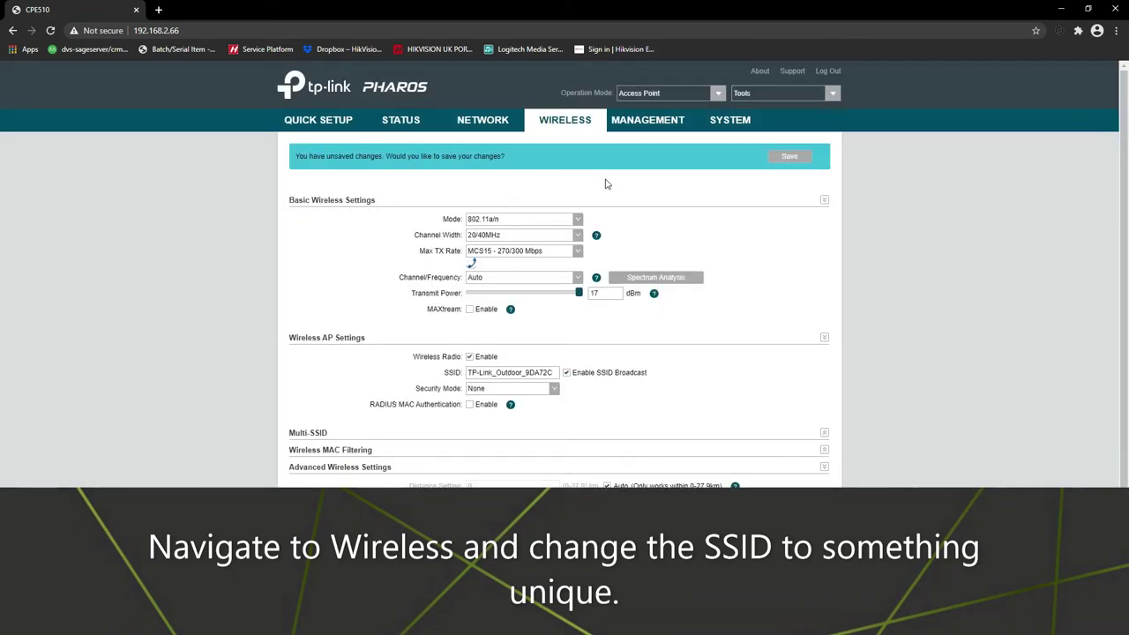
{"action": "scroll", "coordinate": [606, 184], "scroll_direction": "down", "scroll_amount": 2}
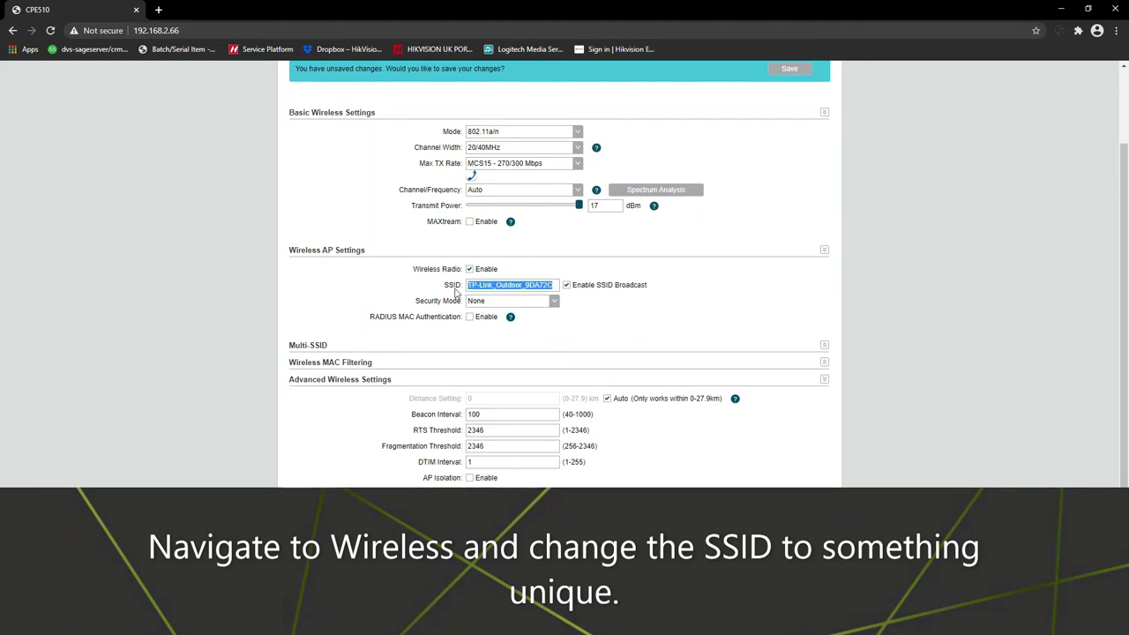
Step: Set the SSID to 'DVS TP TEST' with WPA-PSK security mode
{"action": "type", "text": "D"}
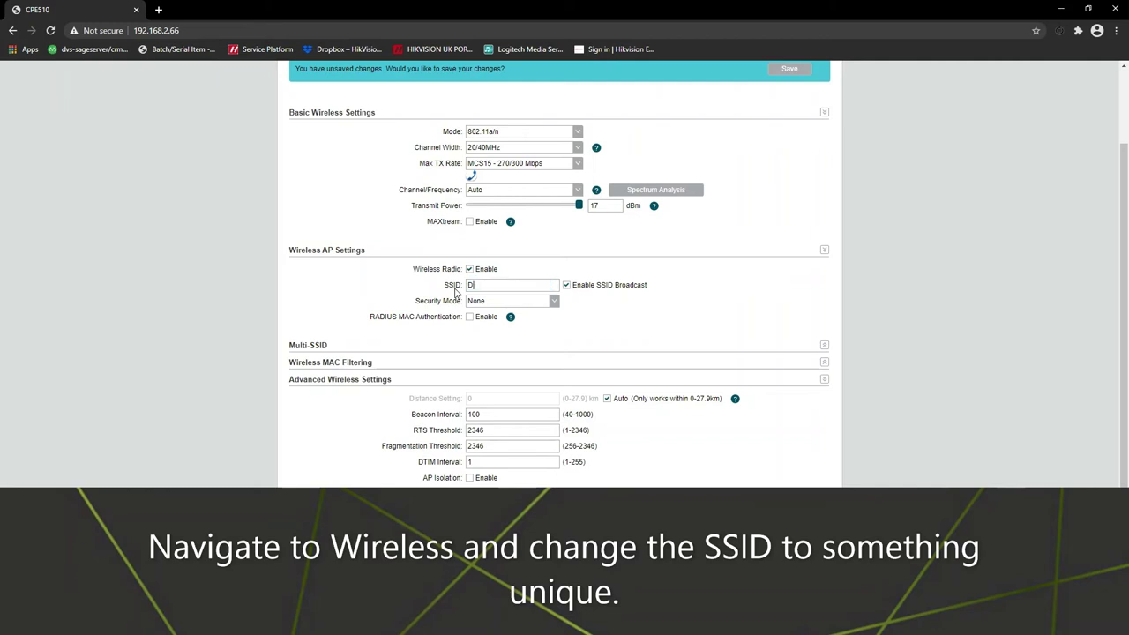
{"action": "type", "text": "VS TP TEST"}
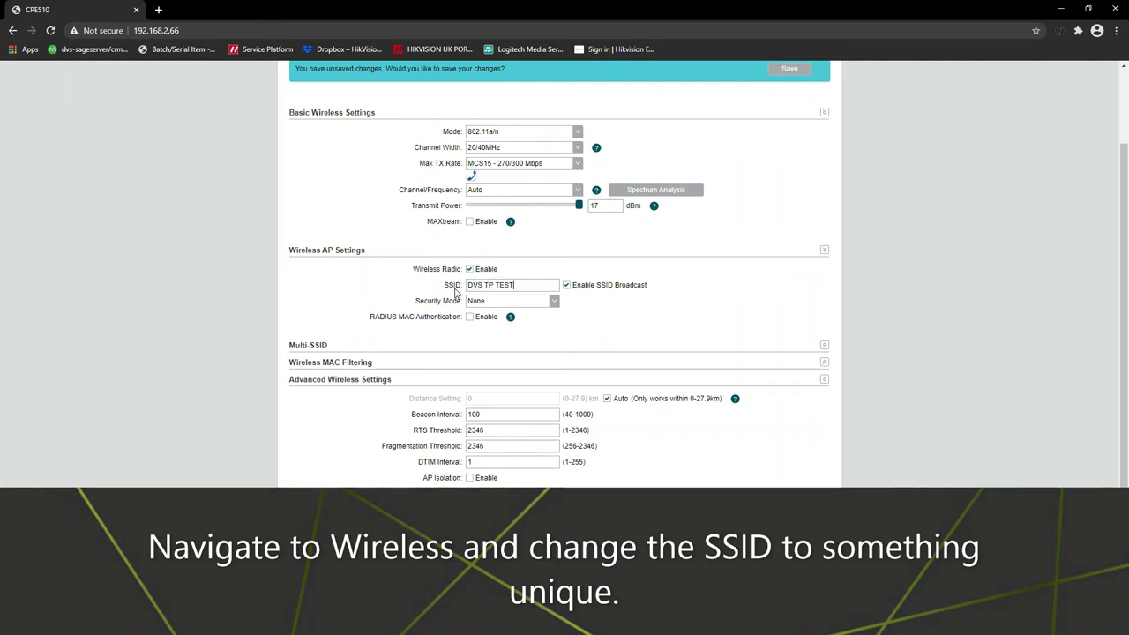
{"action": "left_click", "coordinate": [540, 304]}
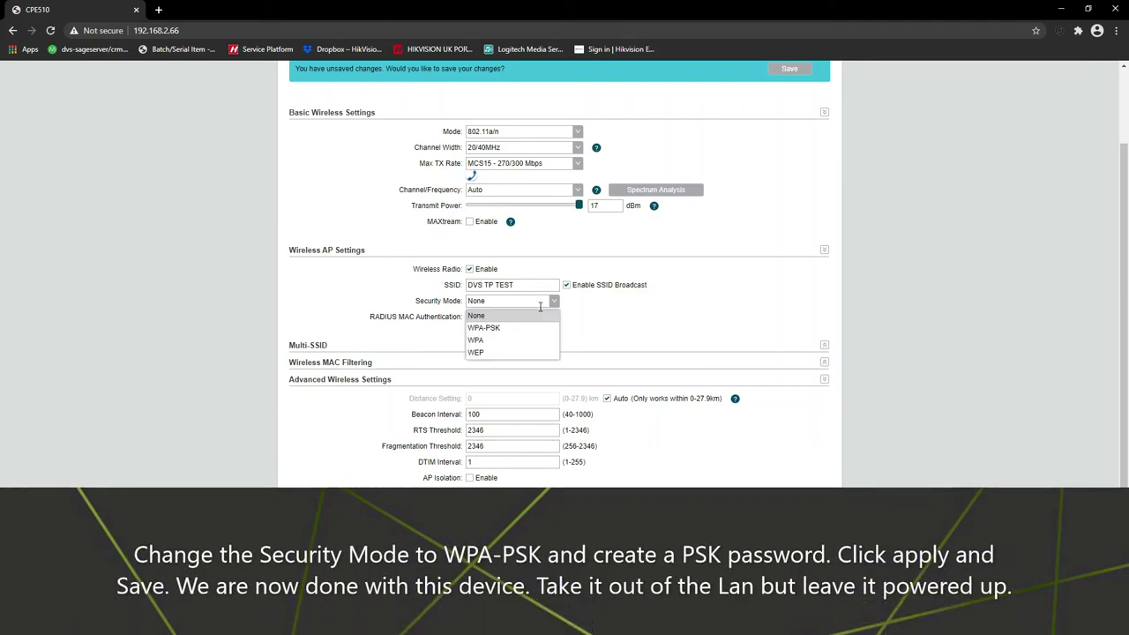
{"action": "left_click", "coordinate": [506, 327]}
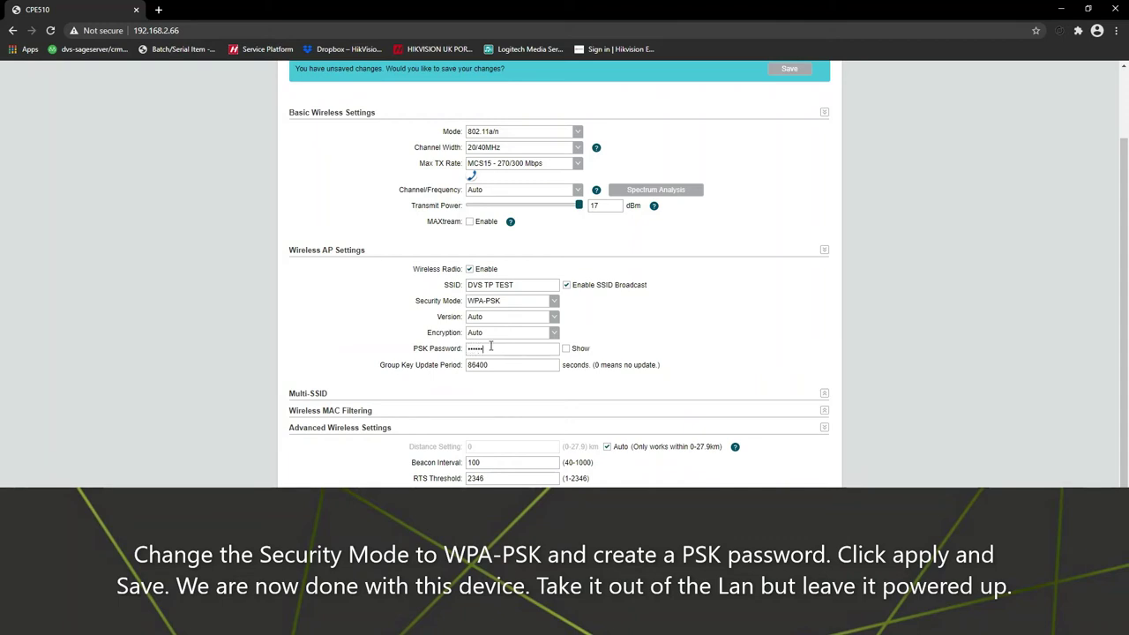
Step: Apply the first unit's wireless settings and save the pending configuration
{"action": "scroll", "coordinate": [712, 338], "scroll_direction": "down", "scroll_amount": 1}
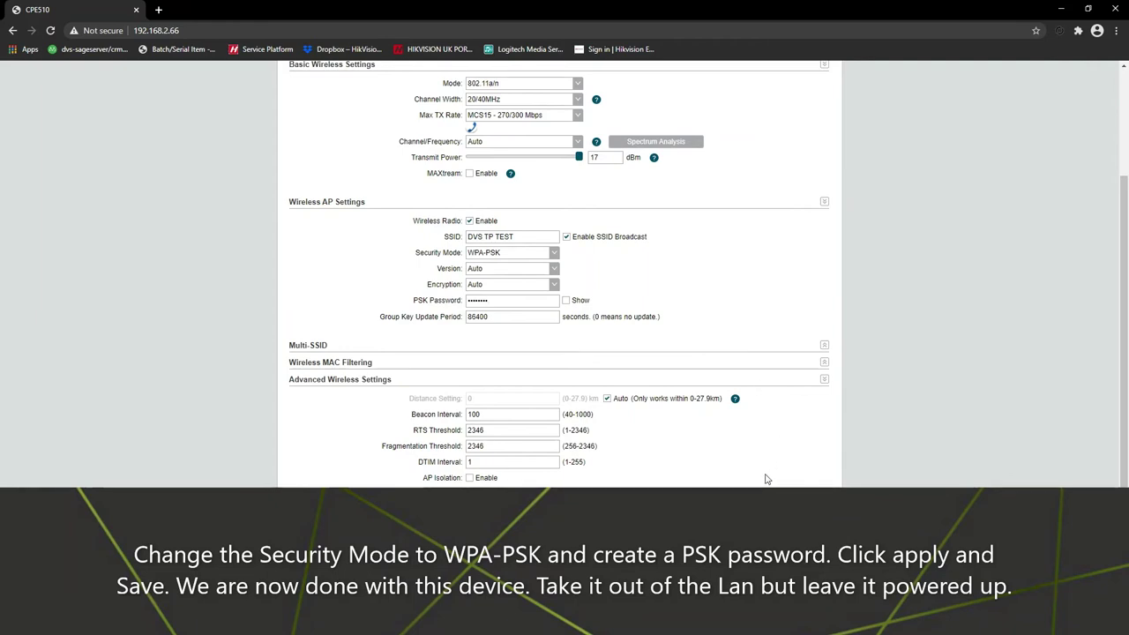
{"action": "left_click", "coordinate": [824, 381]}
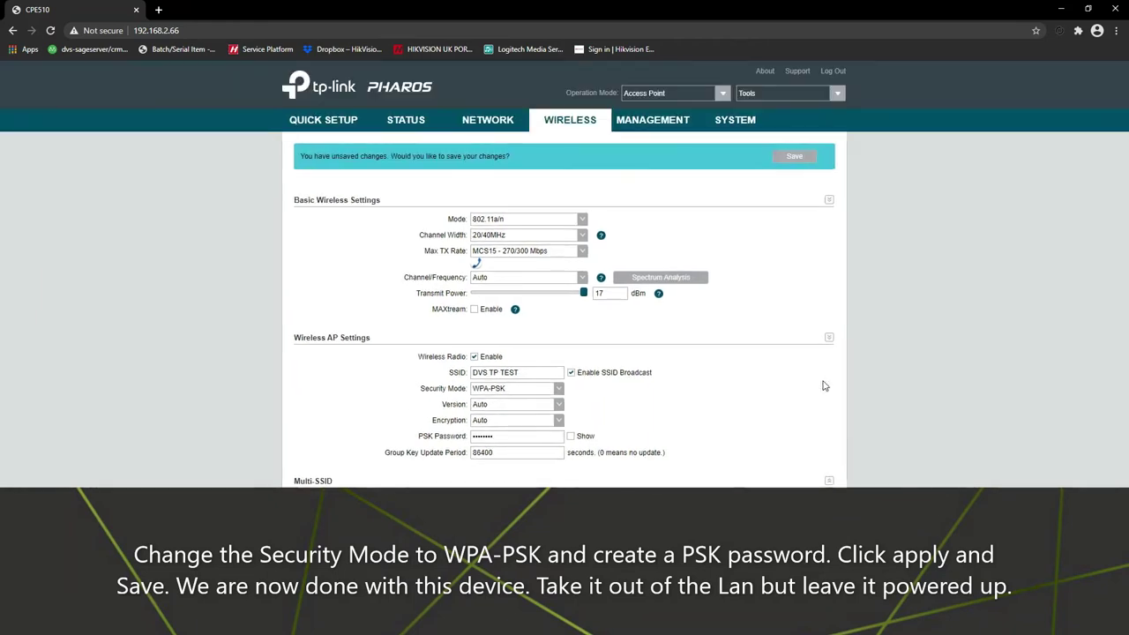
{"action": "left_click", "coordinate": [829, 481]}
{"action": "left_click", "coordinate": [829, 337]}
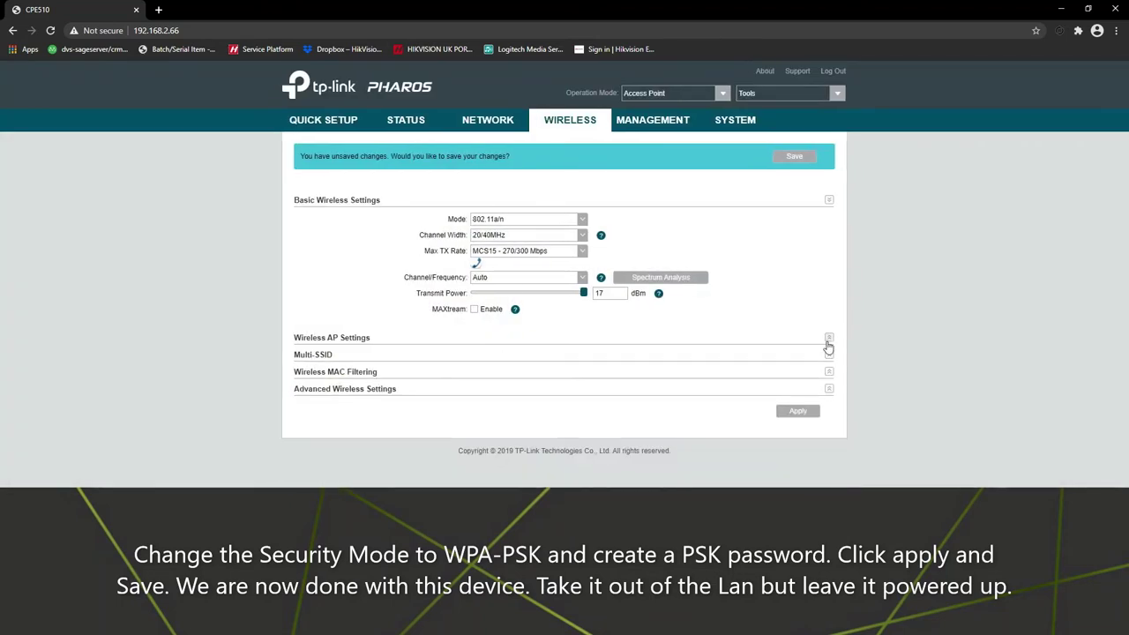
{"action": "left_click", "coordinate": [798, 412]}
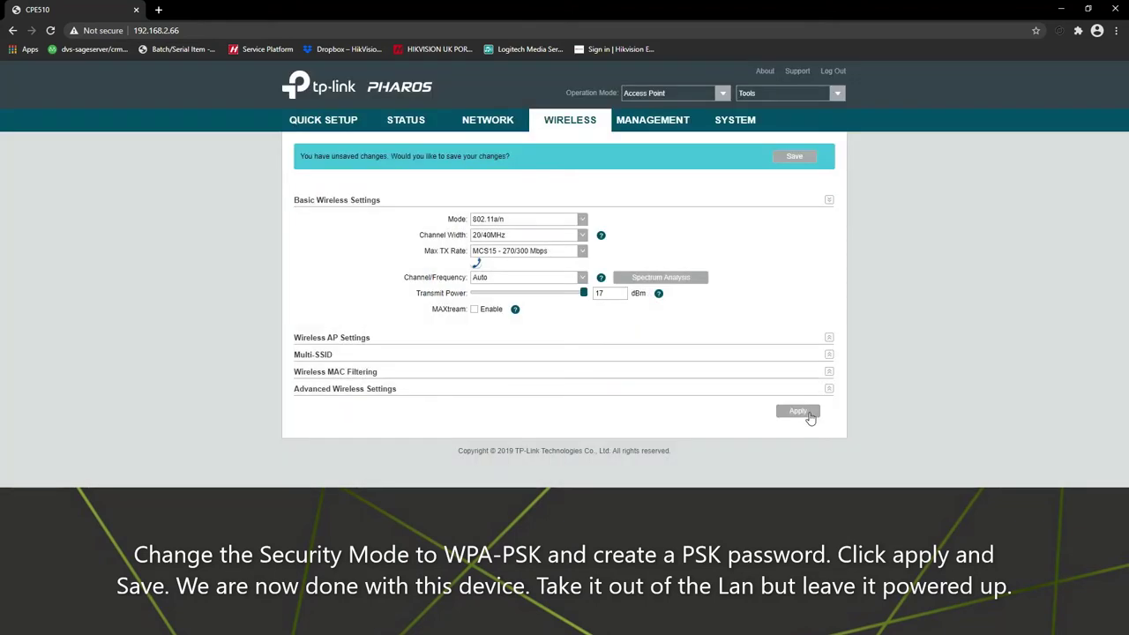
{"action": "left_click", "coordinate": [793, 157]}
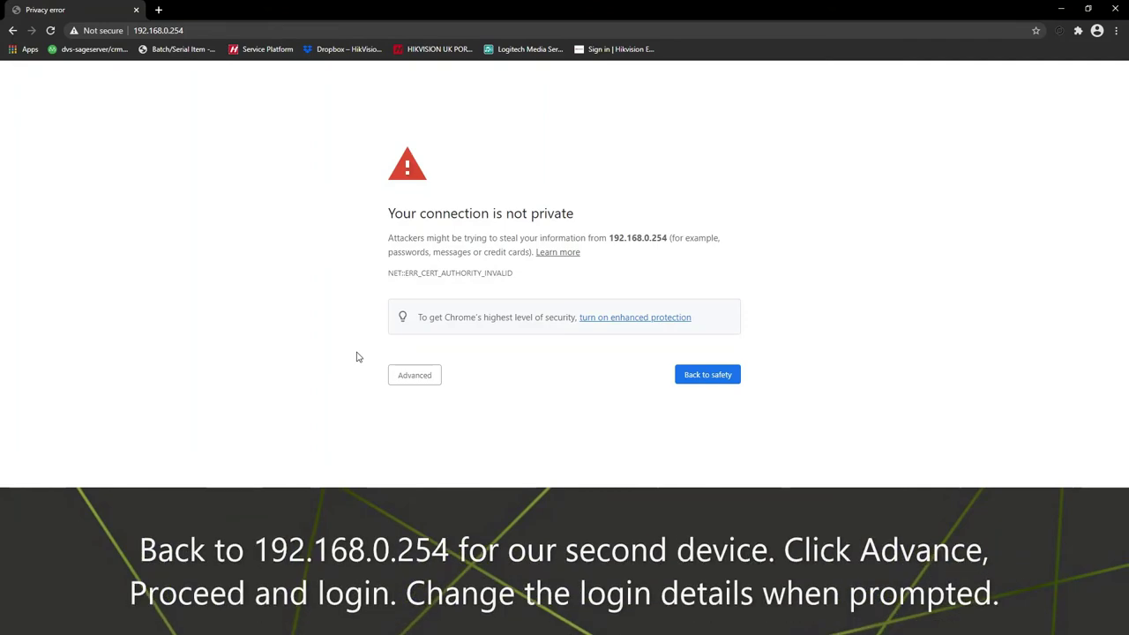
Step: Log in to the second unit at 192.168.0.254, accepting terms, and set new credentials
{"action": "left_click", "coordinate": [420, 380]}
{"action": "left_click", "coordinate": [435, 466]}
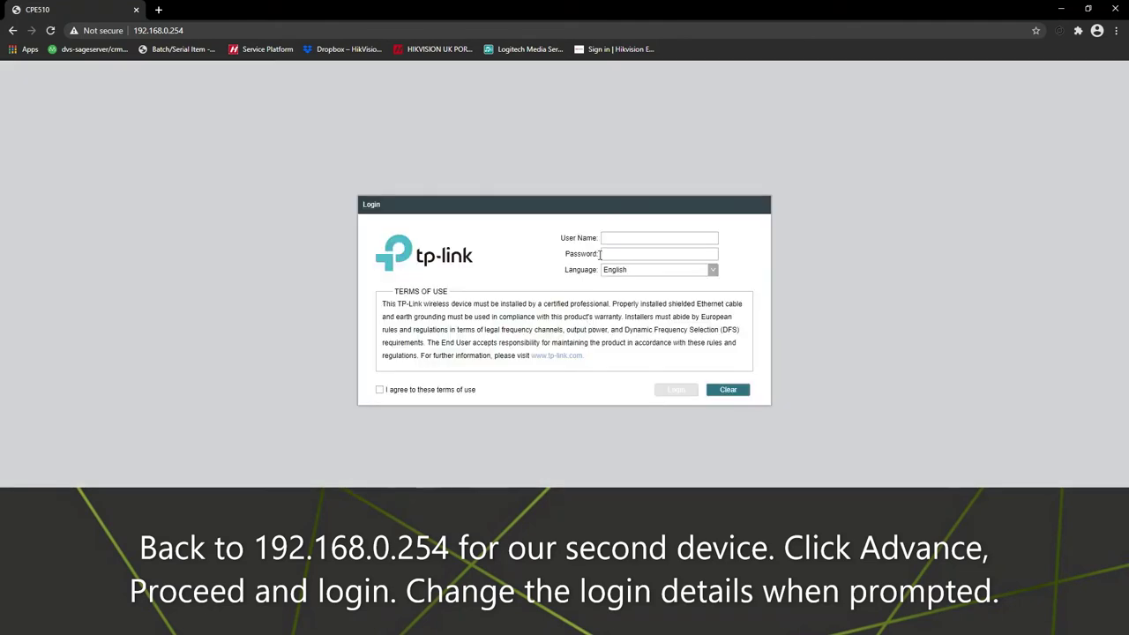
{"action": "type", "text": "in"}
{"action": "key", "text": "Tab"}
{"action": "type", "text": "a"}
{"action": "left_click", "coordinate": [402, 387]}
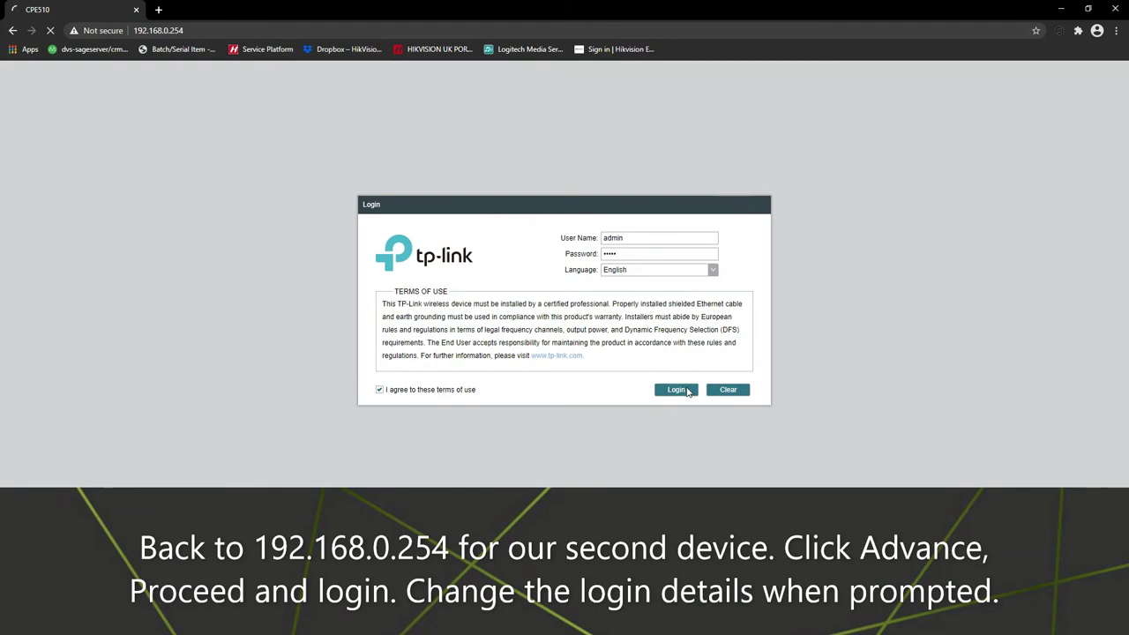
{"action": "type", "text": "adm*******"}
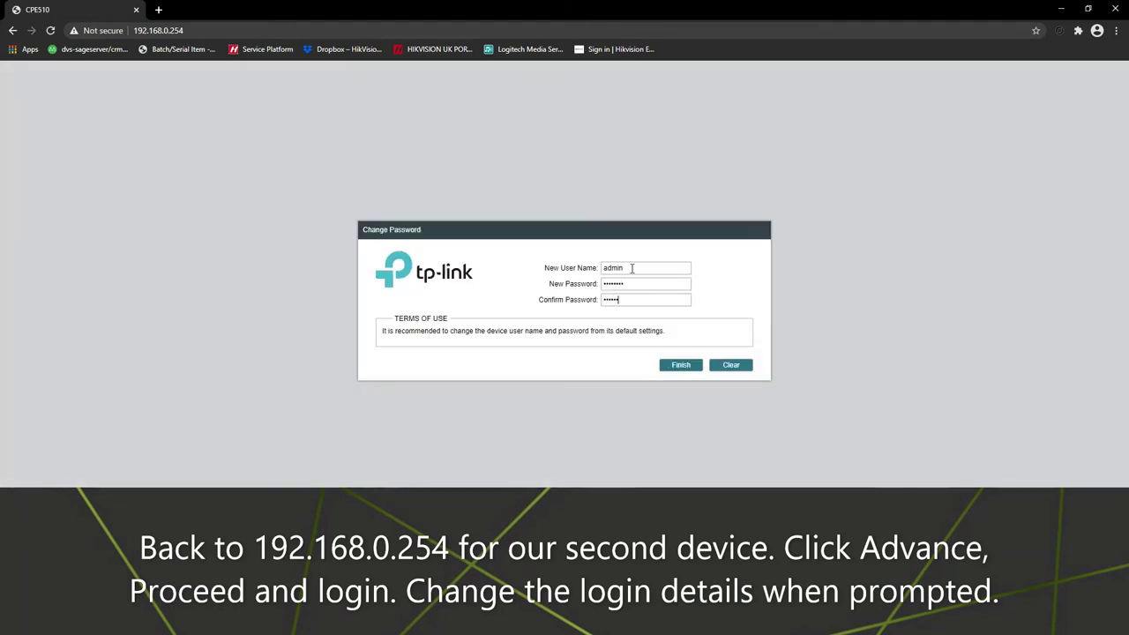
{"action": "left_click", "coordinate": [677, 365]}
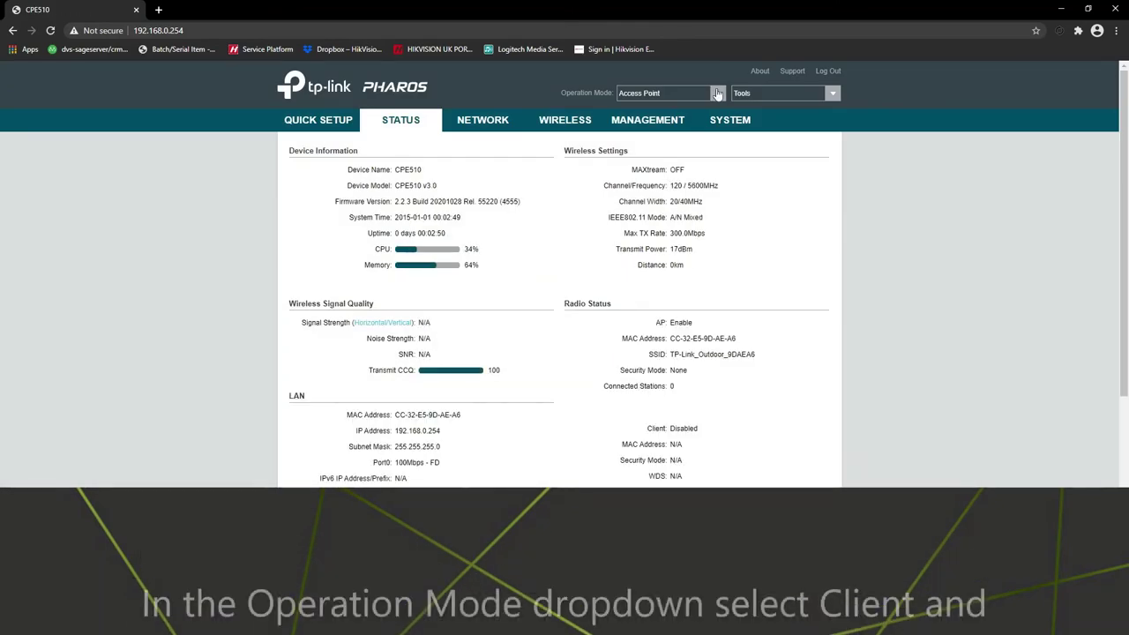
Step: Switch the second unit's operation mode to Client, confirming and saving the change
{"action": "left_click", "coordinate": [718, 94]}
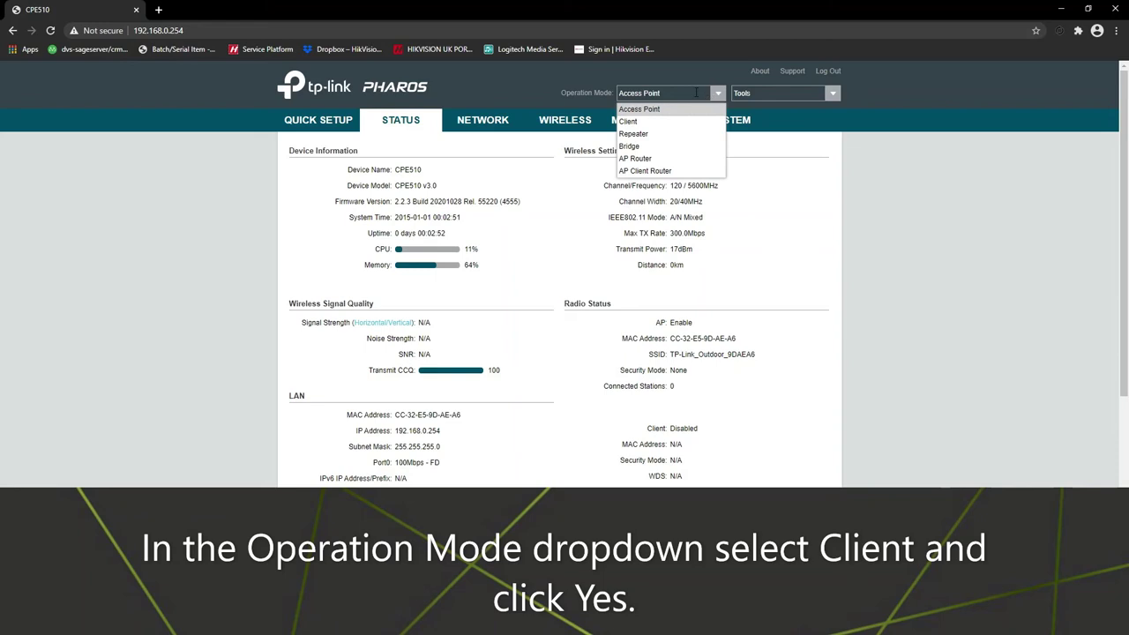
{"action": "left_click", "coordinate": [630, 122]}
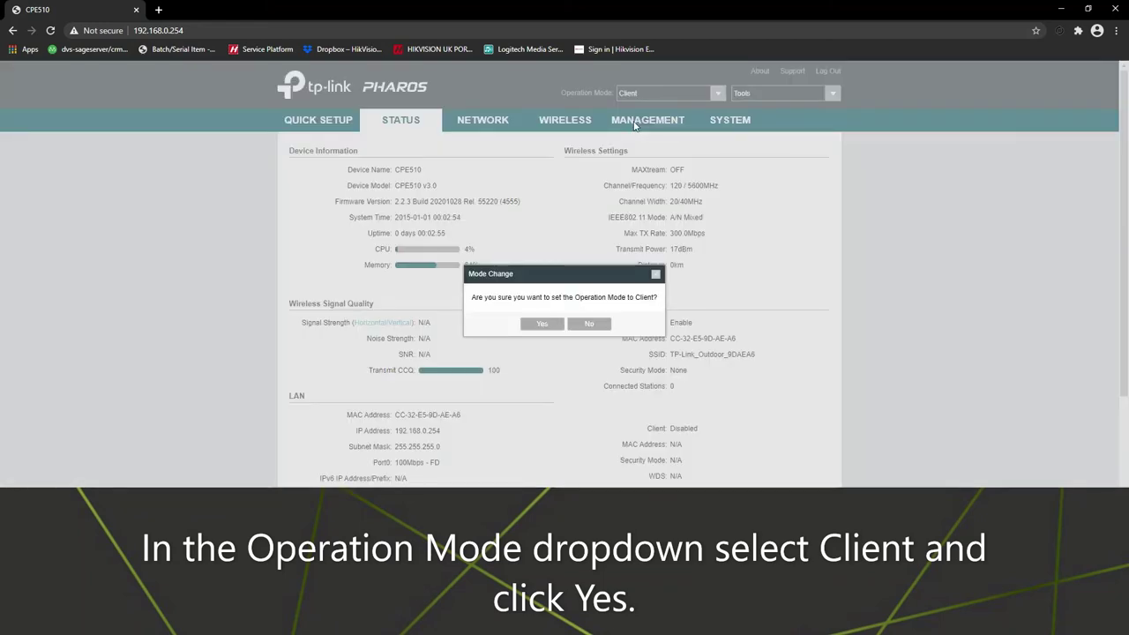
{"action": "left_click", "coordinate": [543, 325]}
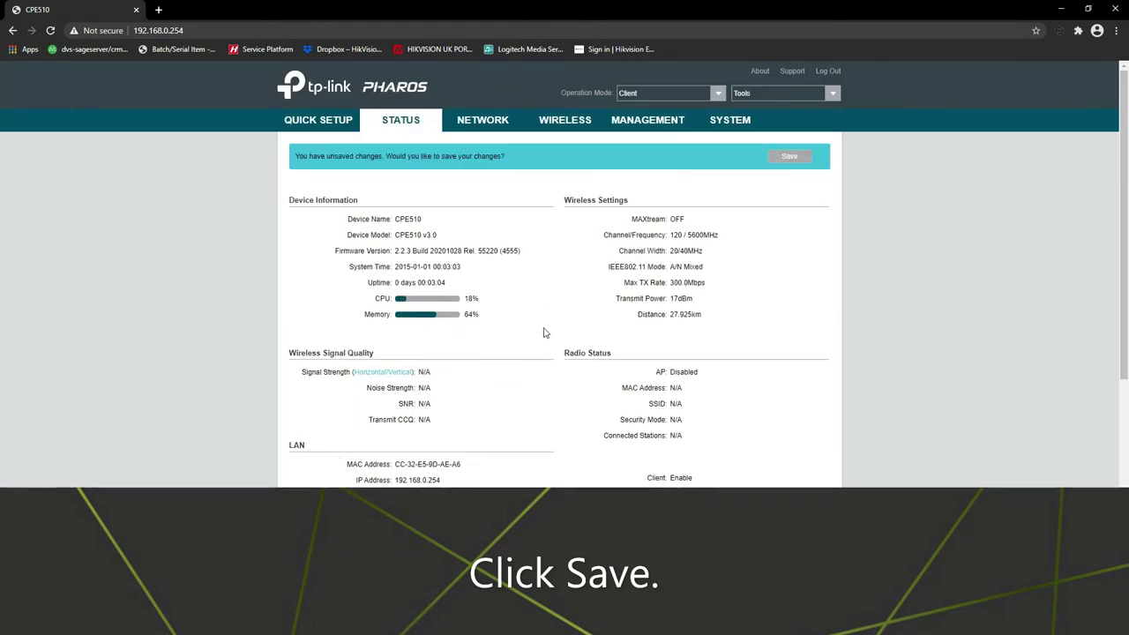
{"action": "left_click", "coordinate": [789, 159]}
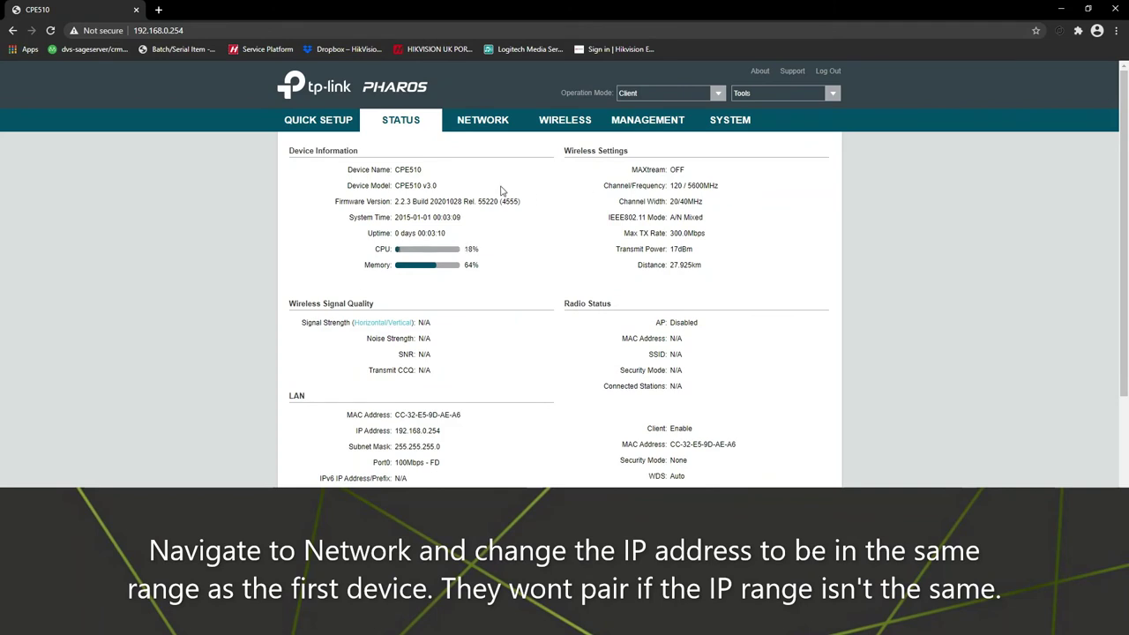
{"action": "left_click", "coordinate": [498, 125]}
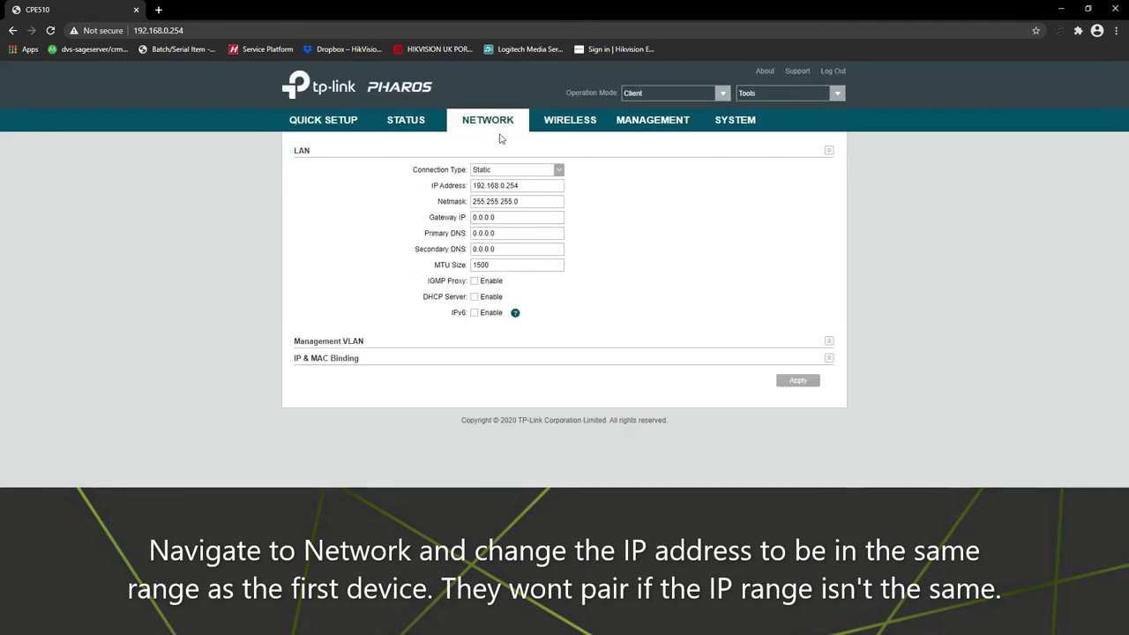
Step: Change the second unit's LAN IP address to 192.168.2.67 and apply it
{"action": "left_click_drag", "start_coordinate": [501, 185], "coordinate": [553, 186]}
{"action": "type", "text": "2.6"}
{"action": "left_click", "coordinate": [794, 384]}
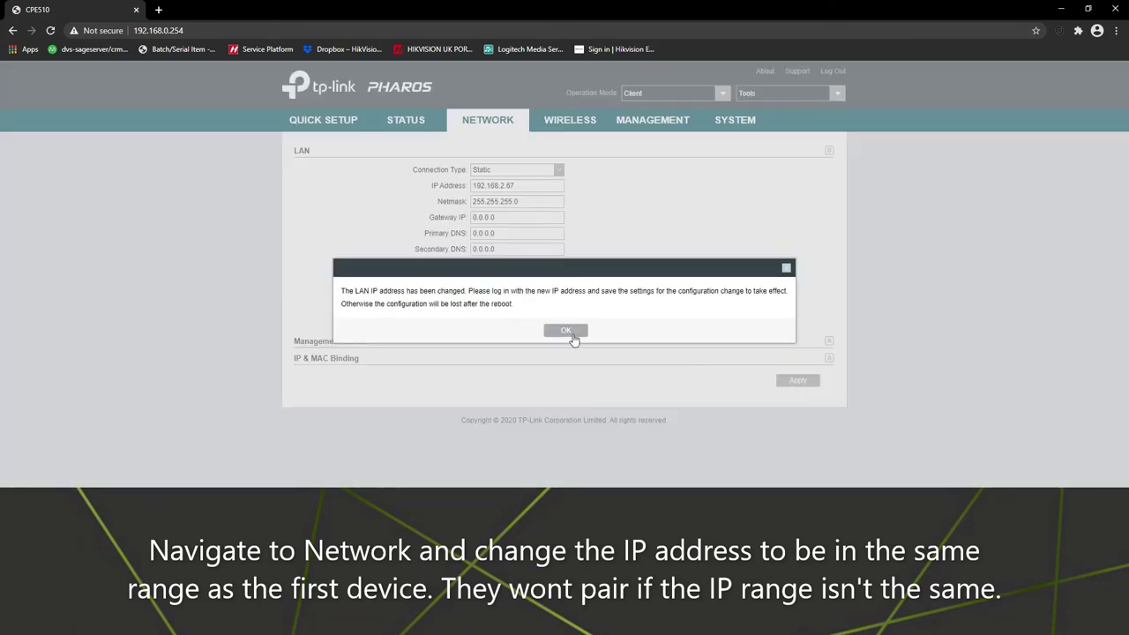
{"action": "left_click", "coordinate": [569, 332]}
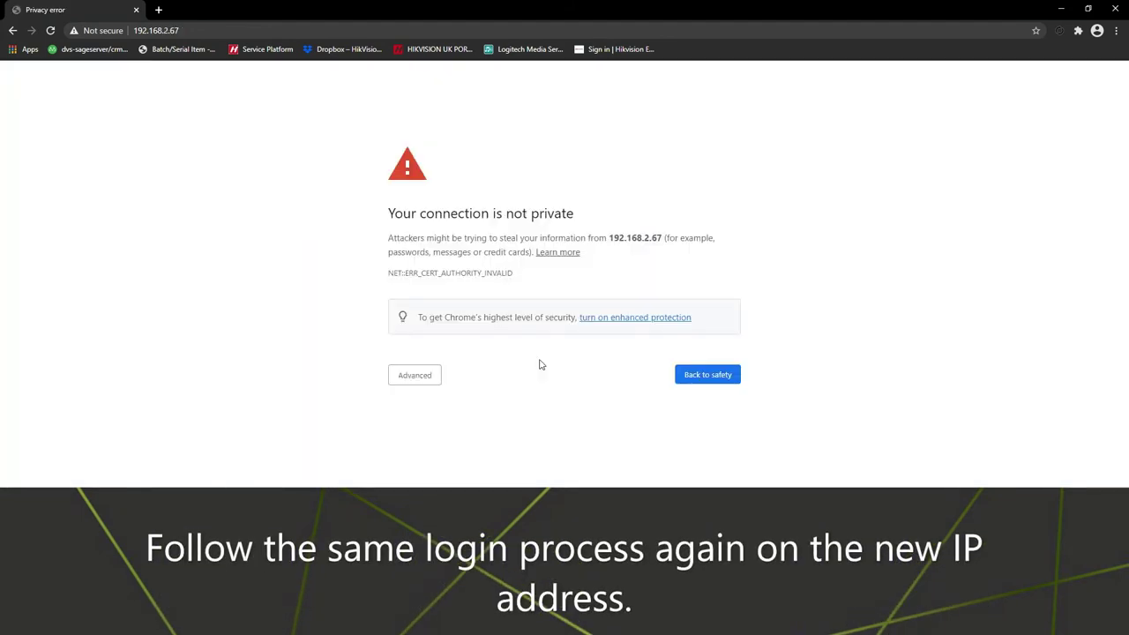
Step: Get past the browser warning and log into the Client unit at 192.168.2.67, continuing despite the existing session
{"action": "left_click", "coordinate": [417, 377]}
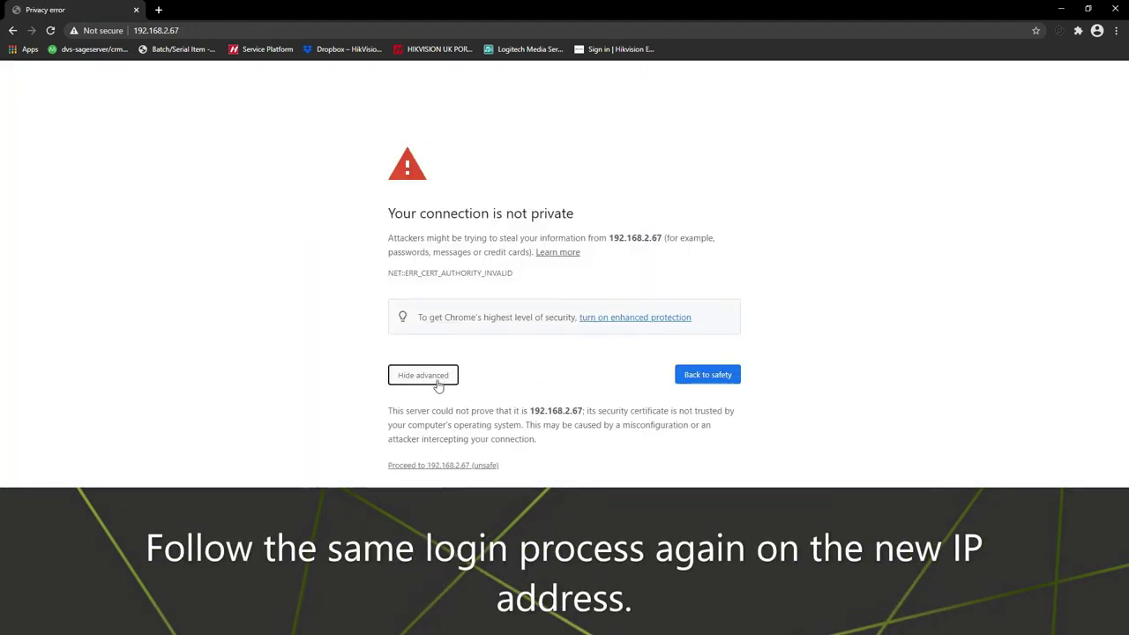
{"action": "left_click", "coordinate": [463, 467]}
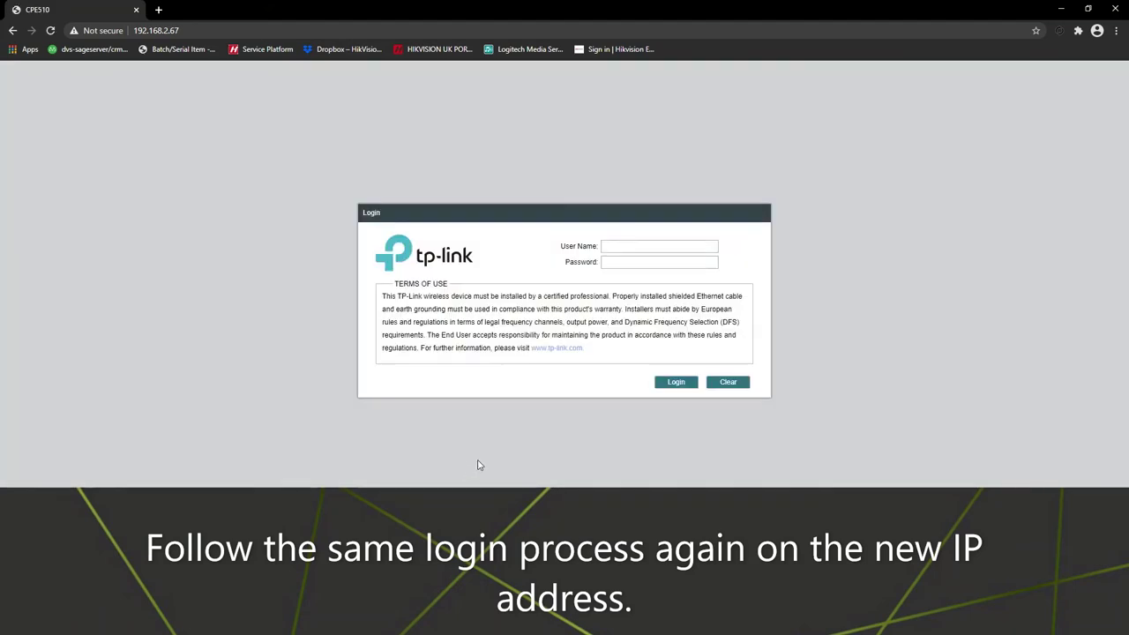
{"action": "left_click", "coordinate": [657, 247]}
{"action": "type", "text": "admin"}
{"action": "key", "text": "Tab"}
{"action": "type", "text": "admin"}
{"action": "key", "text": "Return"}
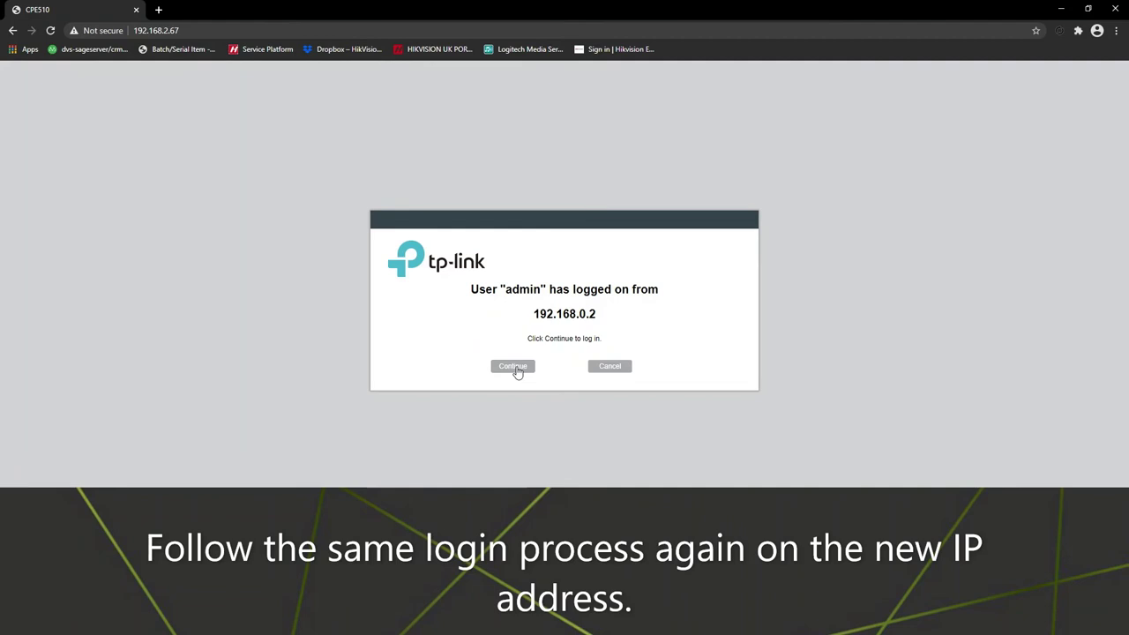
{"action": "left_click", "coordinate": [517, 370]}
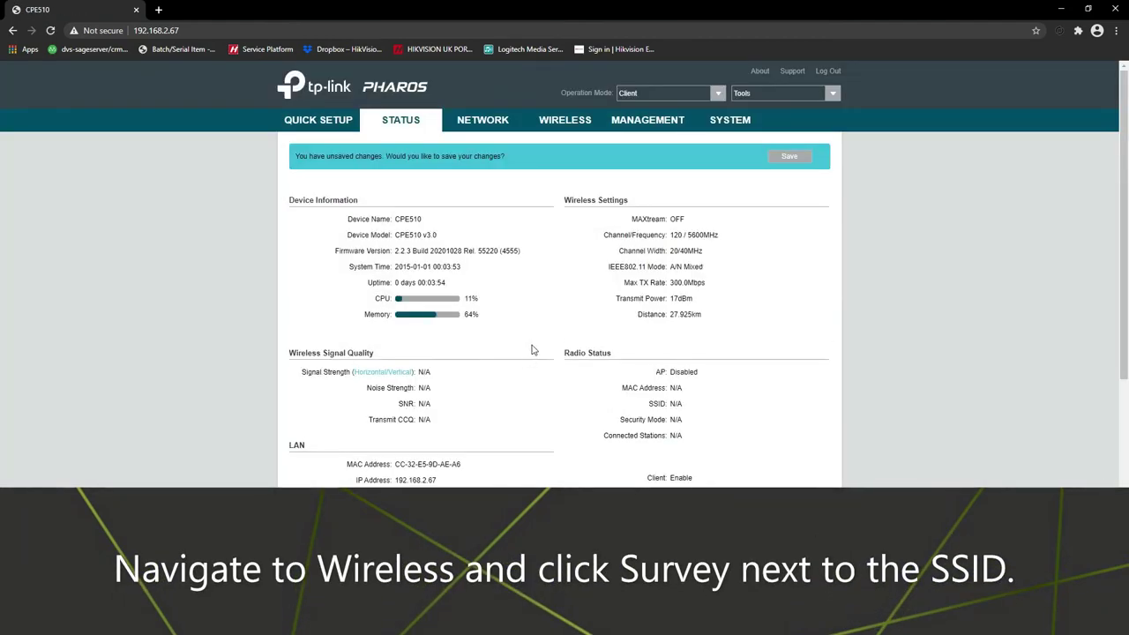
Step: In Wireless settings, pick DVS TP TEST from the site survey and connect the Client to it
{"action": "left_click", "coordinate": [569, 128]}
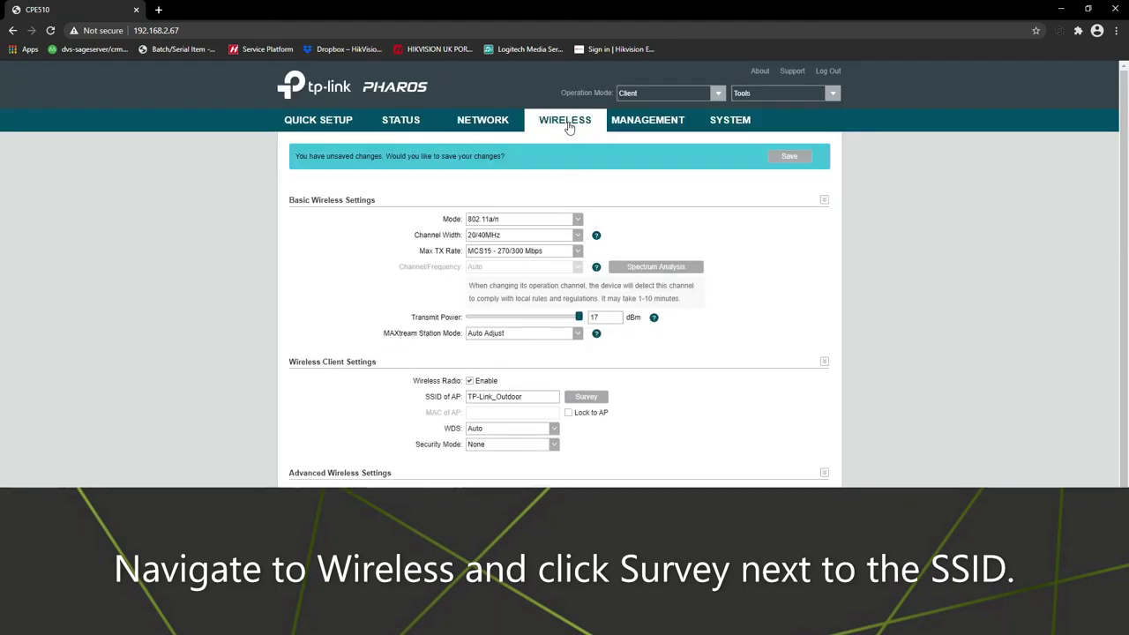
{"action": "left_click", "coordinate": [825, 204]}
{"action": "left_click", "coordinate": [829, 328]}
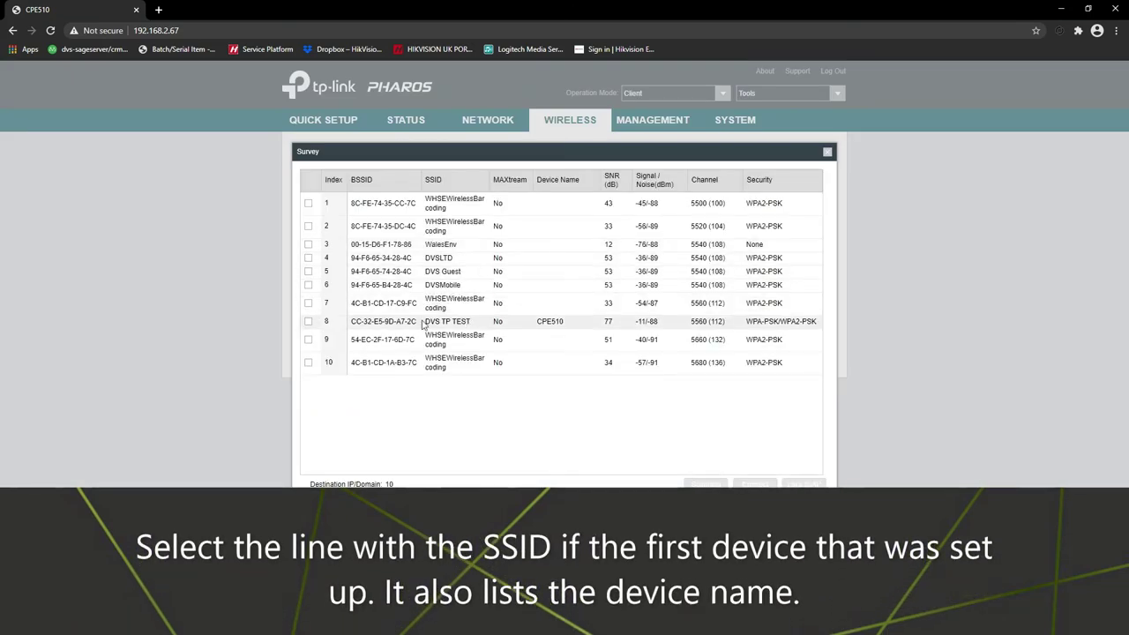
{"action": "left_click", "coordinate": [308, 323]}
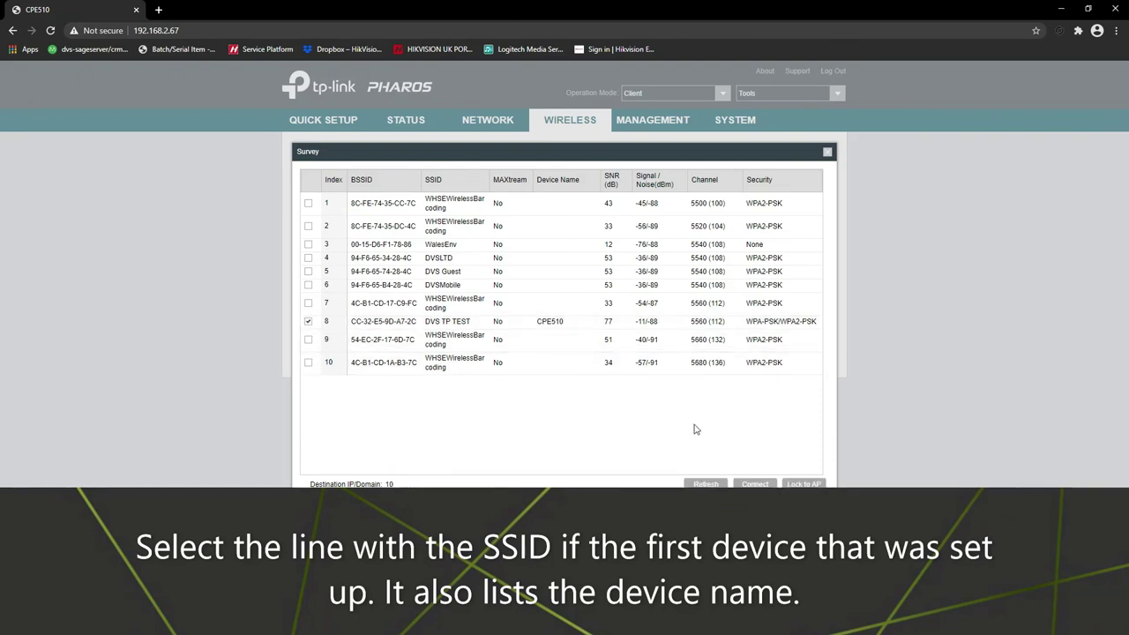
{"action": "left_click", "coordinate": [755, 484]}
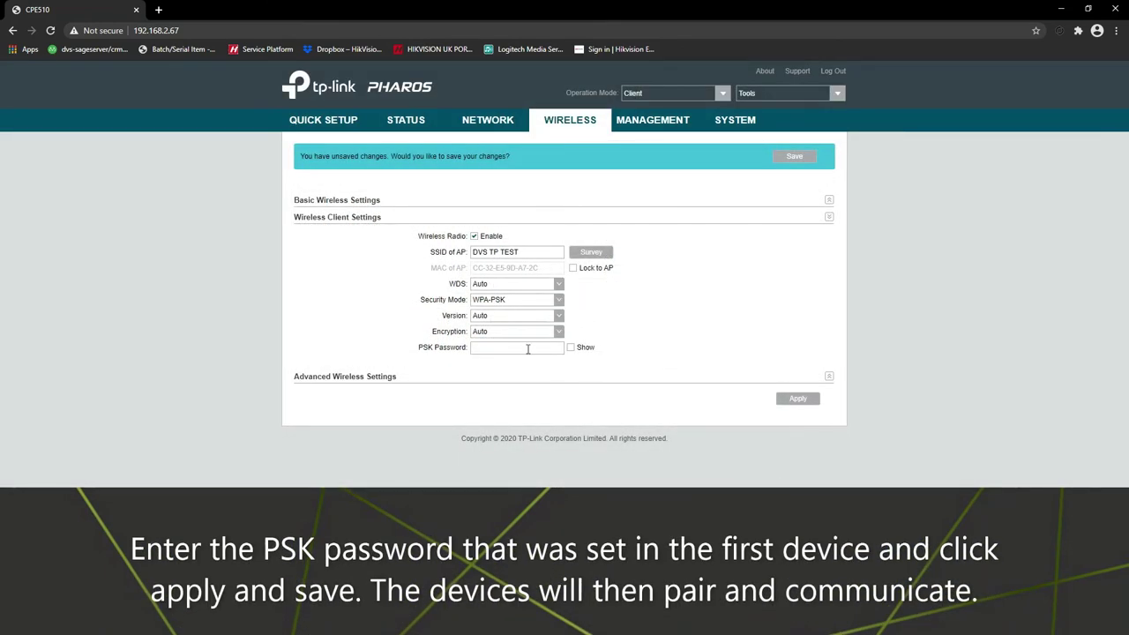
Step: Enter the WPA-PSK password matching the Access Point, then apply and save the Client settings
{"action": "type", "text": "••••••"}
{"action": "left_click", "coordinate": [788, 401]}
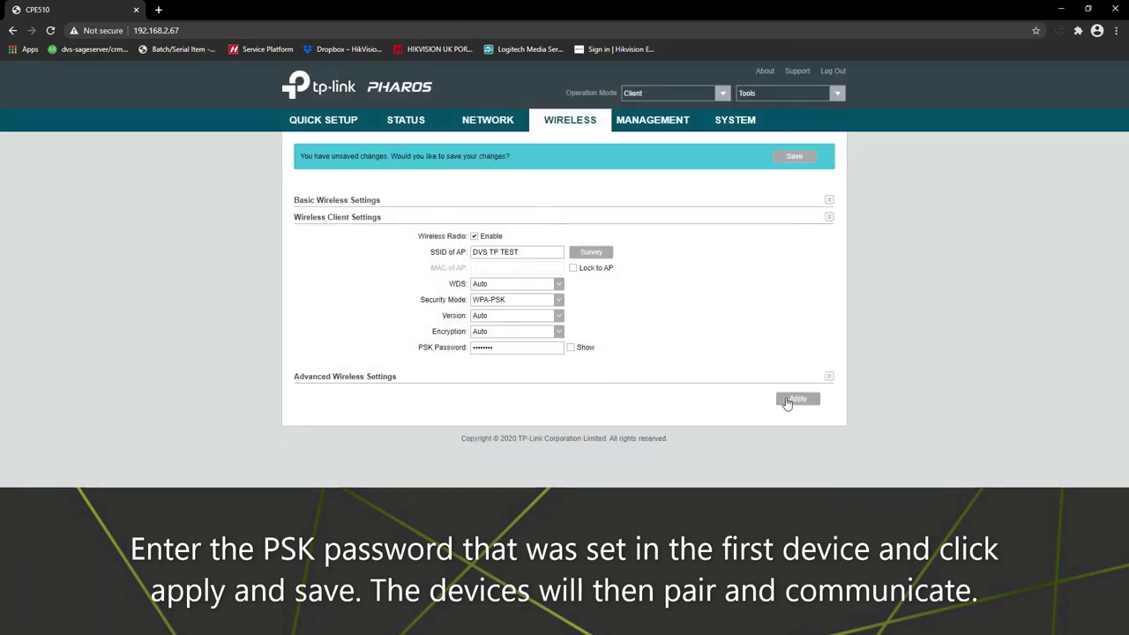
{"action": "left_click", "coordinate": [794, 157]}
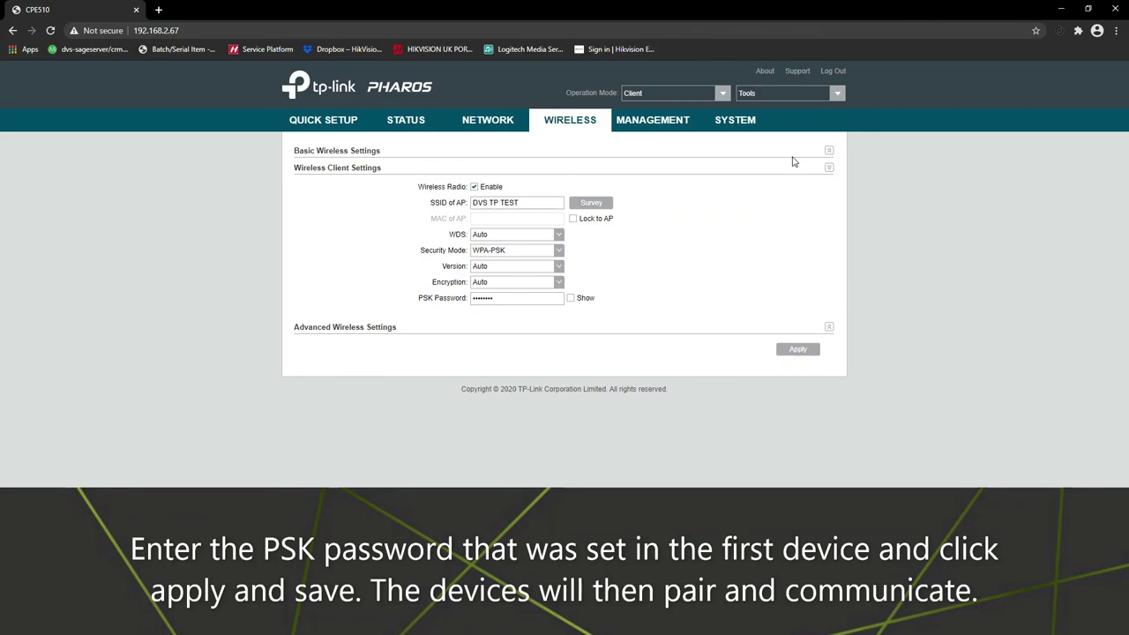